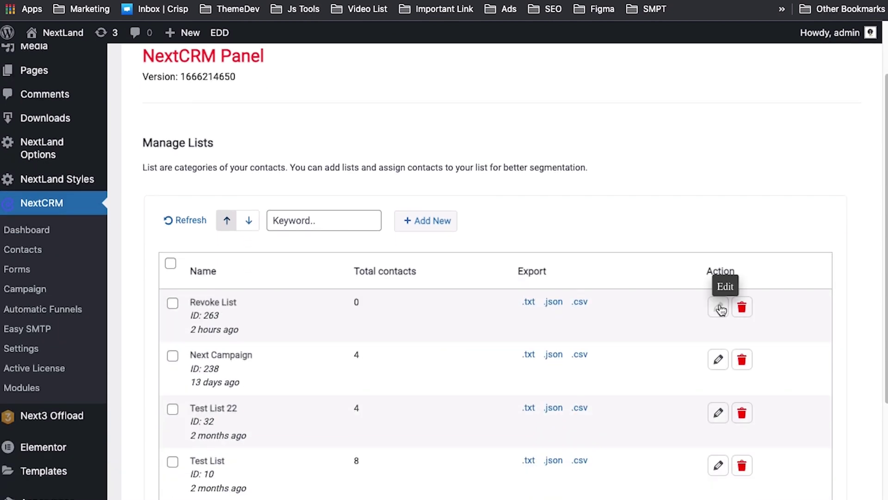
Step: Open Next Campaign's list editor, close it unchanged, and go to Manage Tags
{"action": "left_click", "coordinate": [718, 358]}
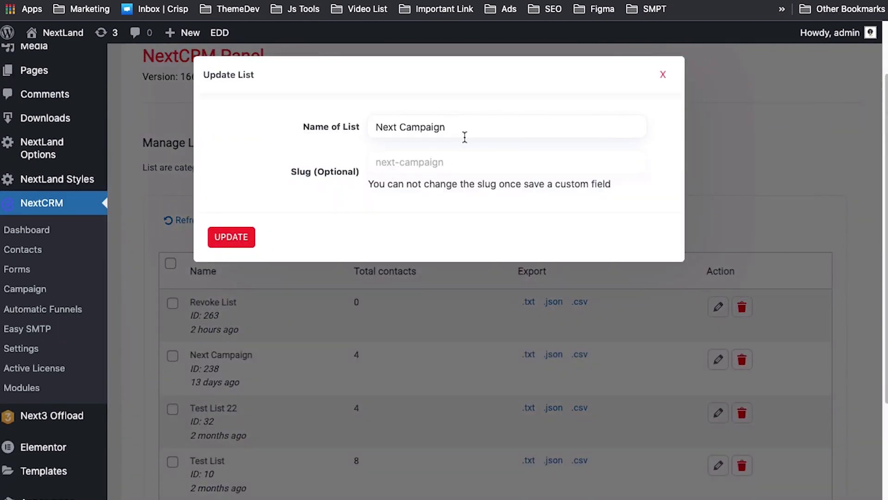
{"action": "left_click", "coordinate": [663, 75]}
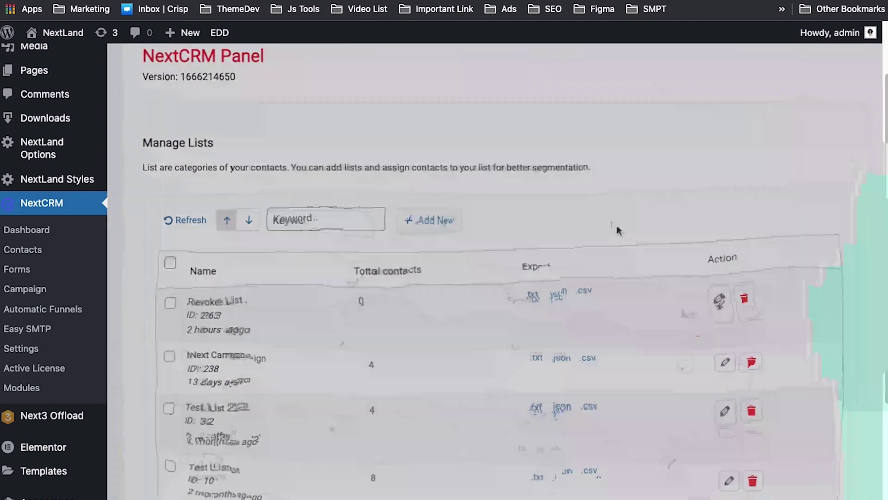
{"action": "scroll", "coordinate": [571, 332], "scroll_direction": "down", "scroll_amount": 1}
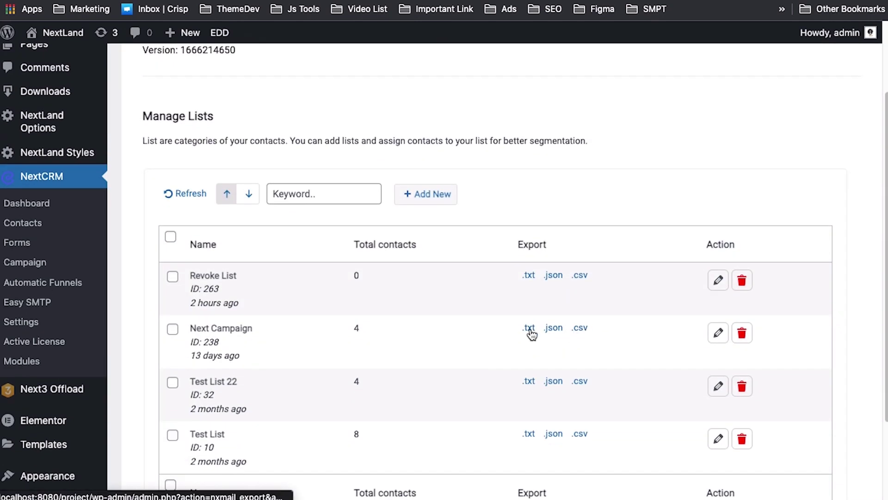
{"action": "scroll", "coordinate": [531, 334], "scroll_direction": "down", "scroll_amount": 1}
{"action": "scroll", "coordinate": [363, 337], "scroll_direction": "down", "scroll_amount": 2}
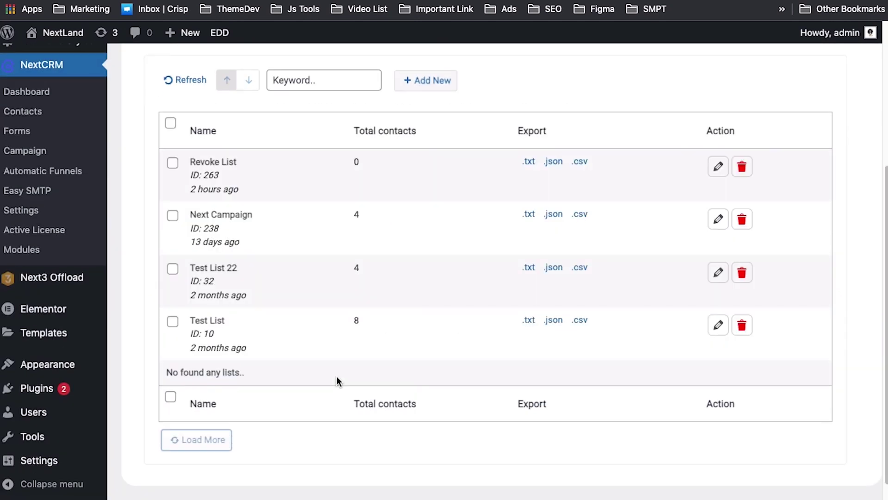
{"action": "scroll", "coordinate": [359, 357], "scroll_direction": "up", "scroll_amount": 5}
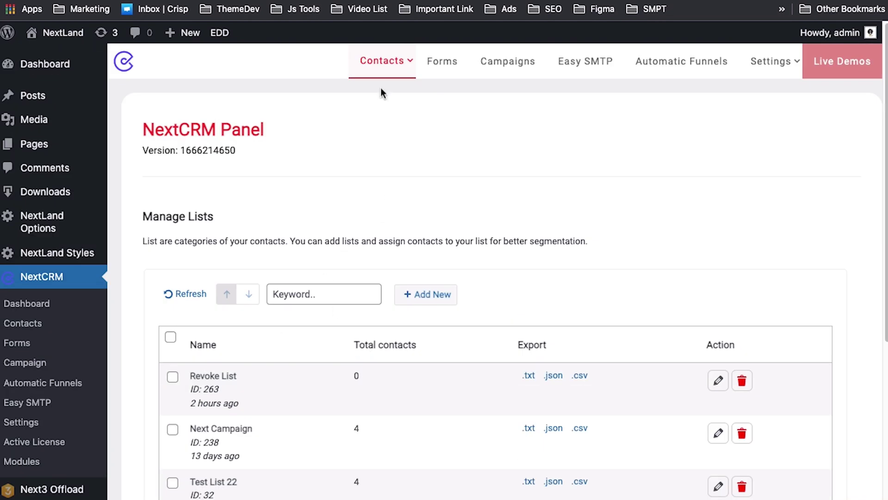
{"action": "left_click", "coordinate": [365, 139]}
{"action": "scroll", "coordinate": [539, 177], "scroll_direction": "down", "scroll_amount": 2}
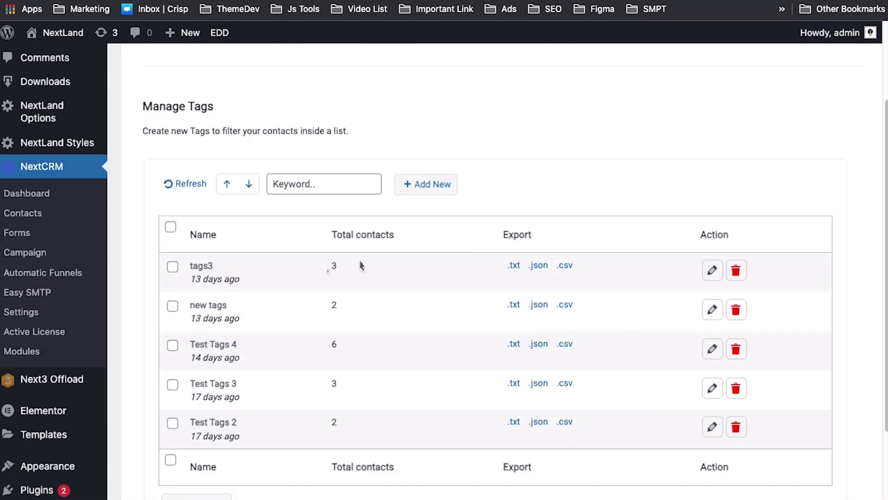
Step: Inspect the tags3 tag's name and fixed-slug note, then close without changes
{"action": "left_click", "coordinate": [709, 278]}
{"action": "left_click", "coordinate": [356, 133]}
{"action": "left_click_drag", "start_coordinate": [546, 184], "coordinate": [405, 184]}
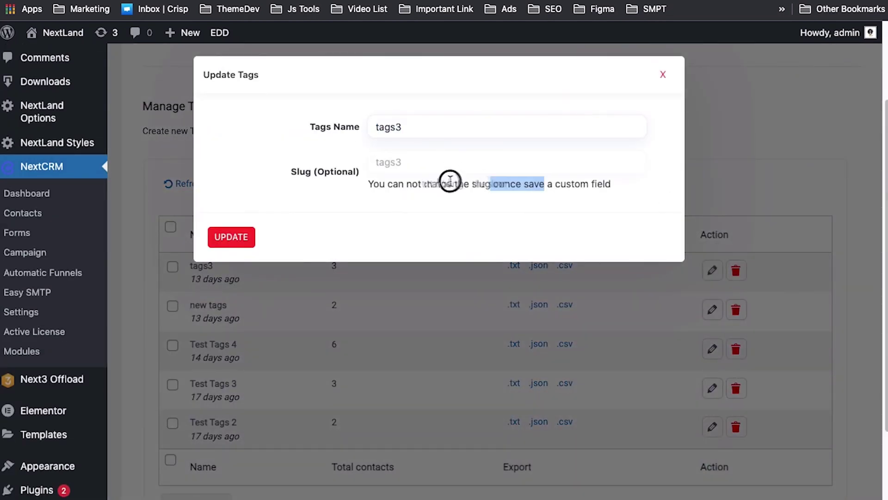
{"action": "left_click", "coordinate": [663, 75]}
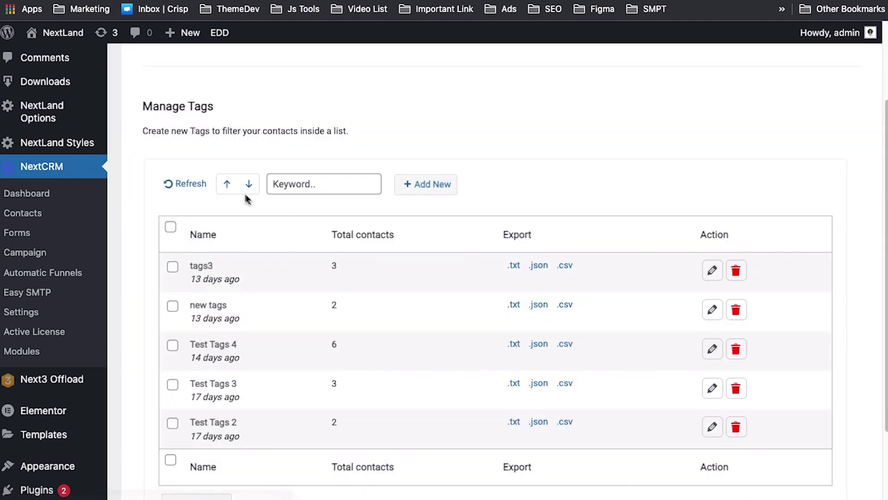
{"action": "scroll", "coordinate": [274, 251], "scroll_direction": "down", "scroll_amount": 1}
Step: Sort tags descending then back ascending, and open the contact segment filter settings
{"action": "left_click", "coordinate": [248, 165]}
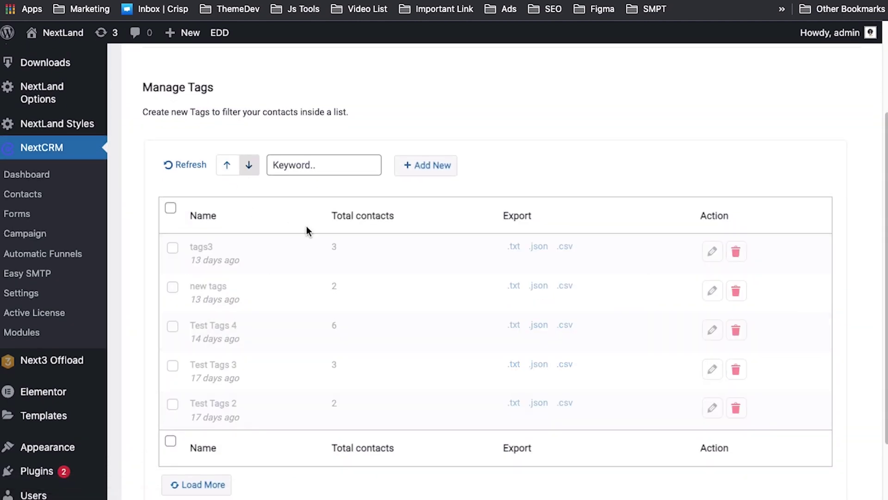
{"action": "left_click", "coordinate": [227, 166]}
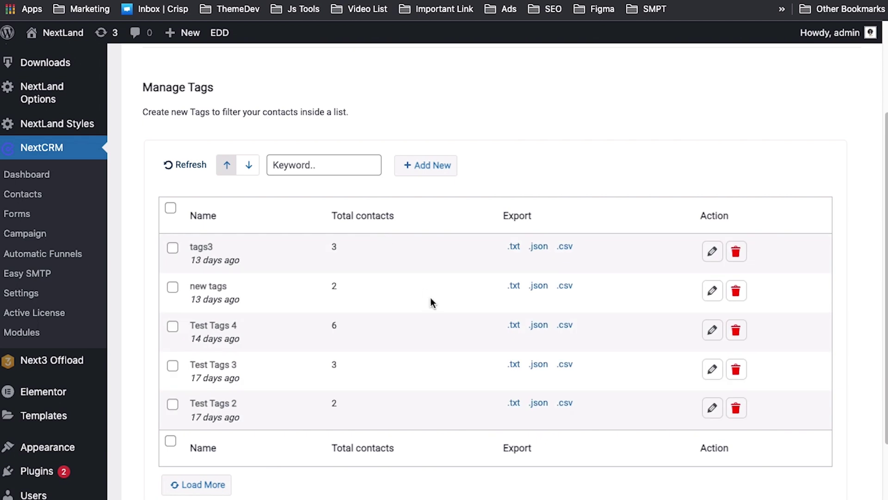
{"action": "scroll", "coordinate": [432, 303], "scroll_direction": "down", "scroll_amount": 1}
{"action": "scroll", "coordinate": [431, 304], "scroll_direction": "up", "scroll_amount": 5}
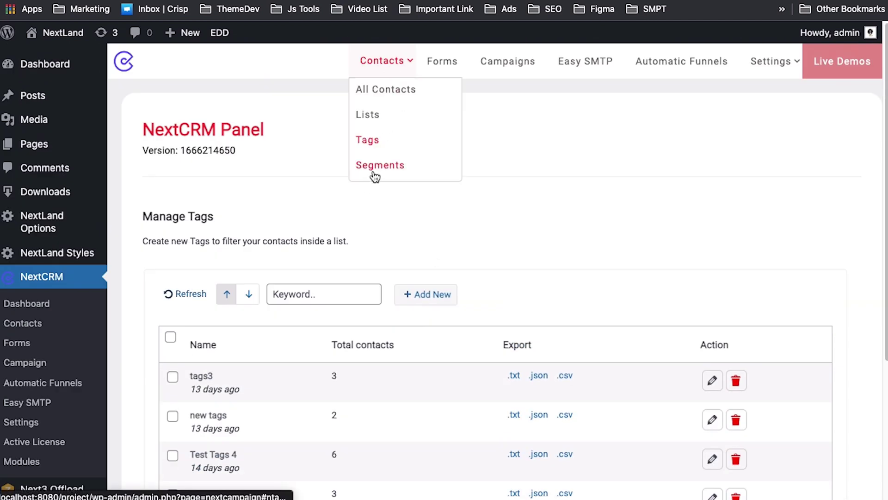
{"action": "left_click", "coordinate": [375, 166]}
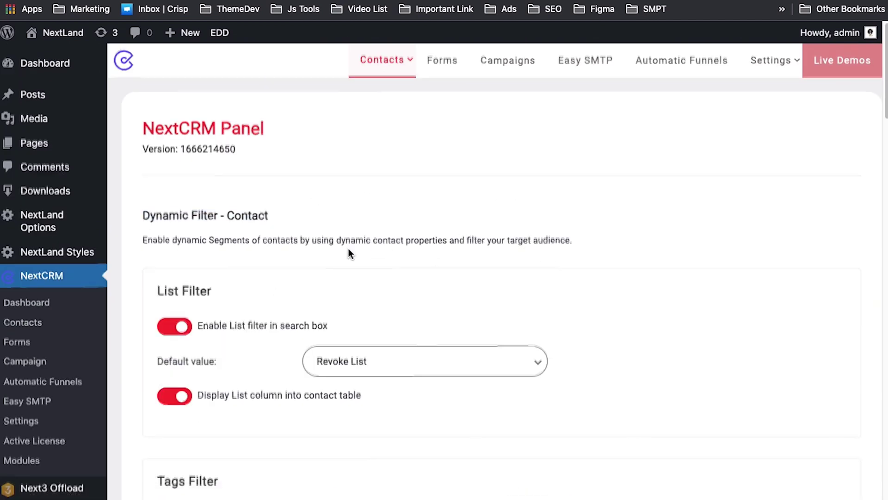
{"action": "scroll", "coordinate": [349, 253], "scroll_direction": "down", "scroll_amount": 1}
Step: Enable the Status filter, save the dynamic filter settings, and go to All Contacts
{"action": "left_click", "coordinate": [175, 300]}
{"action": "scroll", "coordinate": [221, 331], "scroll_direction": "down", "scroll_amount": 2}
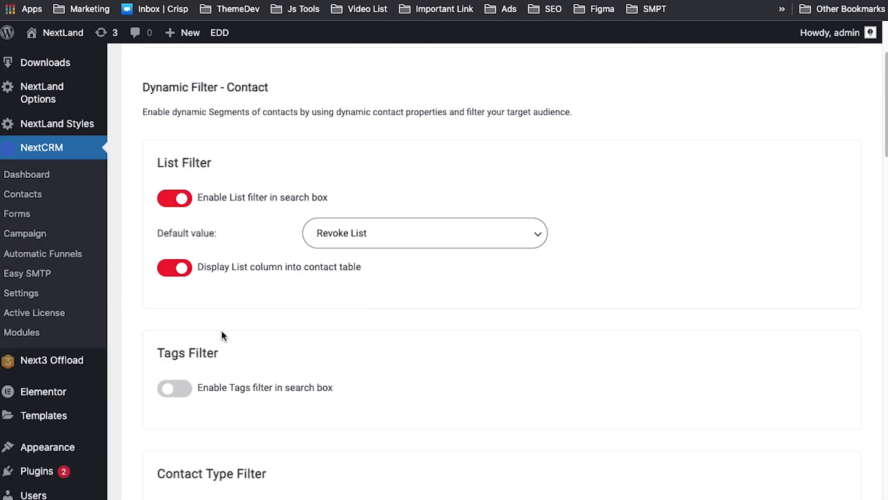
{"action": "scroll", "coordinate": [221, 331], "scroll_direction": "down", "scroll_amount": 2}
{"action": "scroll", "coordinate": [236, 296], "scroll_direction": "down", "scroll_amount": 4}
{"action": "scroll", "coordinate": [215, 331], "scroll_direction": "down", "scroll_amount": 3}
{"action": "scroll", "coordinate": [198, 374], "scroll_direction": "down", "scroll_amount": 2}
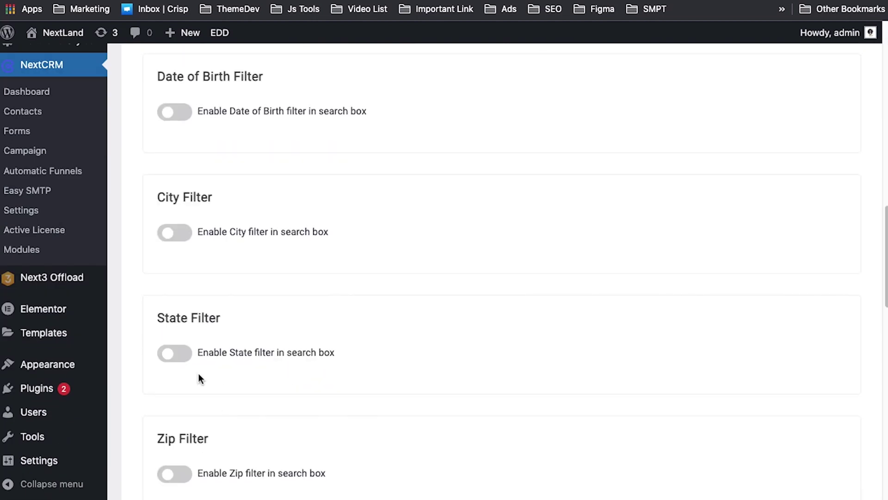
{"action": "scroll", "coordinate": [214, 383], "scroll_direction": "down", "scroll_amount": 3}
{"action": "scroll", "coordinate": [212, 382], "scroll_direction": "down", "scroll_amount": 2}
{"action": "left_click", "coordinate": [185, 381]}
{"action": "scroll", "coordinate": [274, 361], "scroll_direction": "down", "scroll_amount": 5}
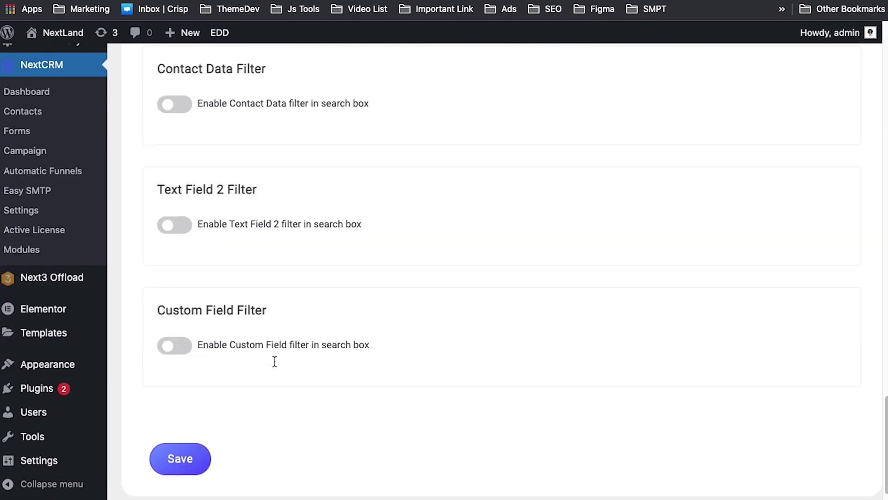
{"action": "scroll", "coordinate": [273, 361], "scroll_direction": "down", "scroll_amount": 1}
{"action": "left_click", "coordinate": [204, 419]}
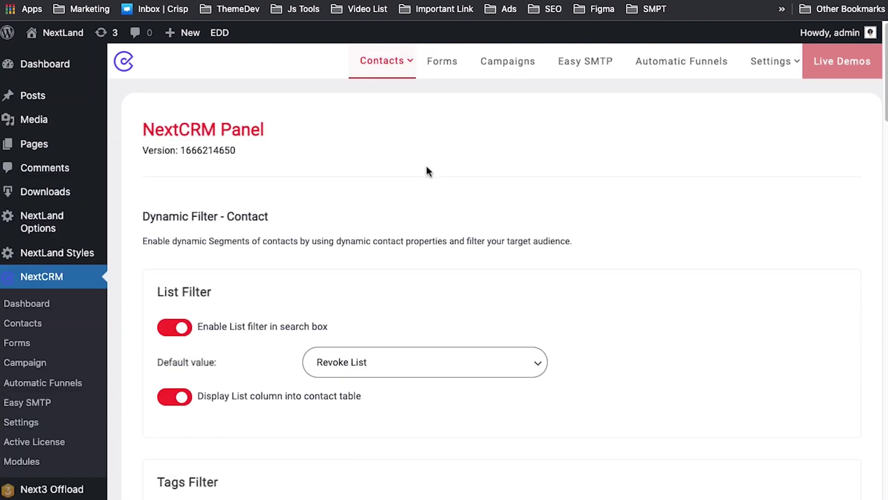
{"action": "left_click", "coordinate": [386, 90]}
{"action": "left_click", "coordinate": [524, 316]}
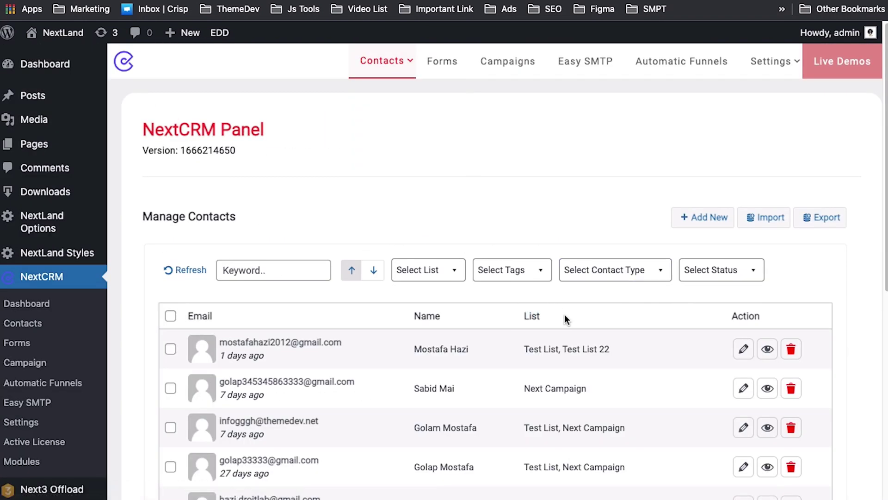
Step: Browse the list, tag and status filters, applying then removing the Revoke List filter
{"action": "left_click", "coordinate": [428, 276]}
{"action": "left_click", "coordinate": [514, 270]}
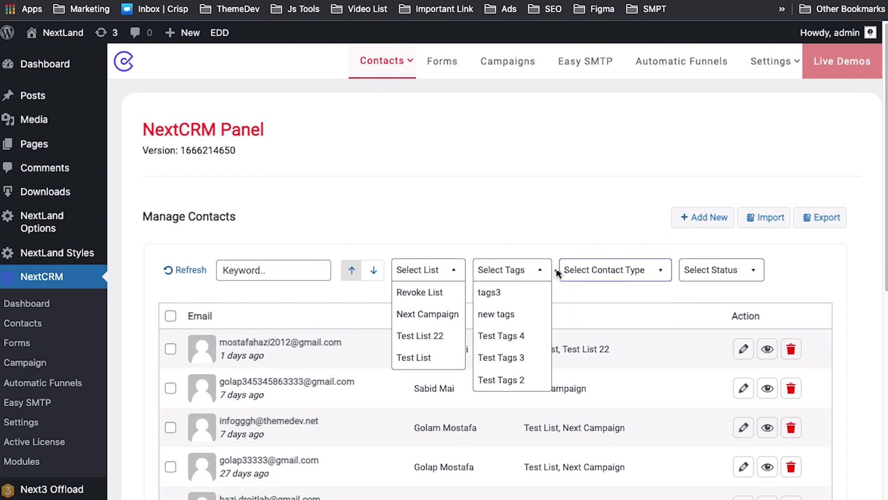
{"action": "left_click", "coordinate": [419, 292]}
{"action": "left_click", "coordinate": [403, 273]}
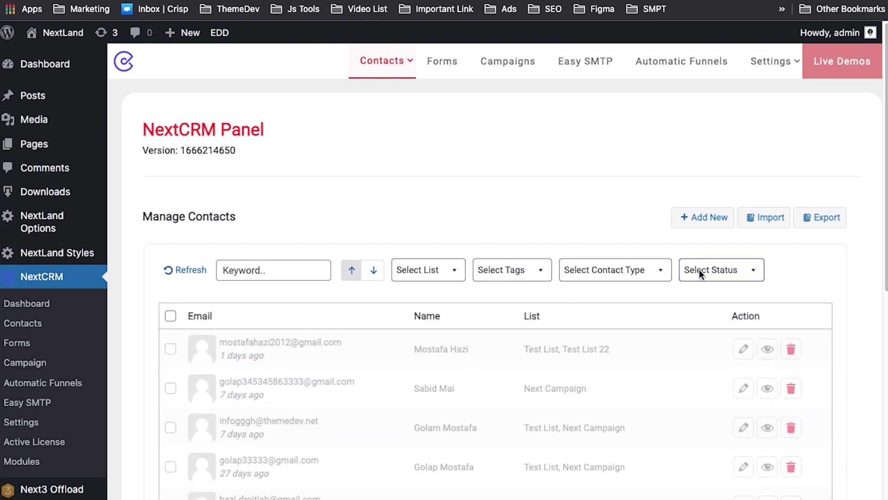
{"action": "left_click", "coordinate": [698, 270]}
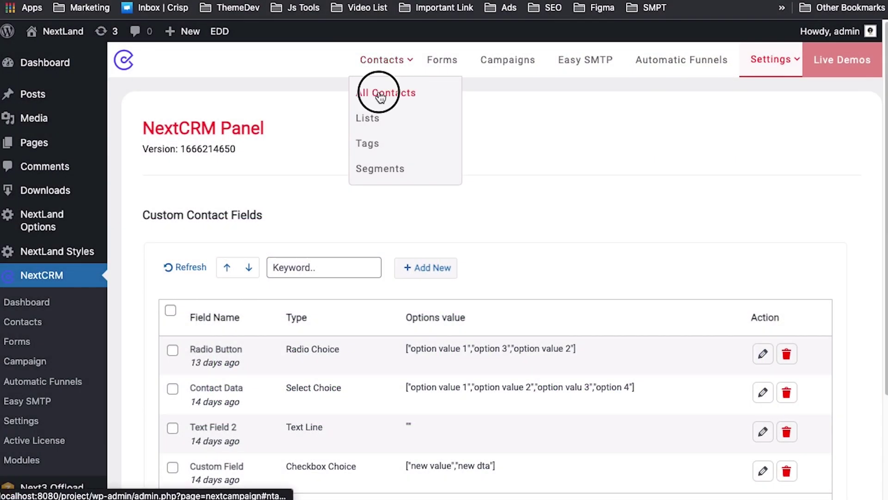
{"action": "left_click", "coordinate": [743, 347]}
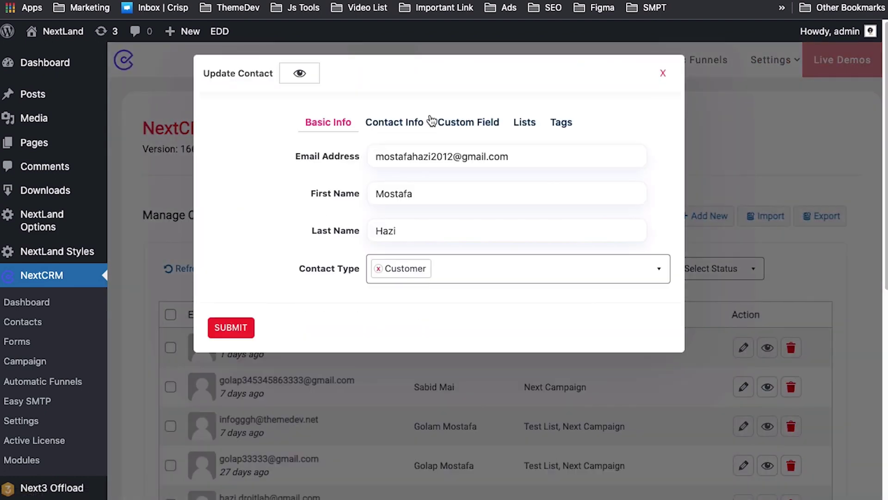
{"action": "left_click", "coordinate": [459, 126]}
{"action": "double_click", "coordinate": [318, 162]}
{"action": "left_click", "coordinate": [338, 206]}
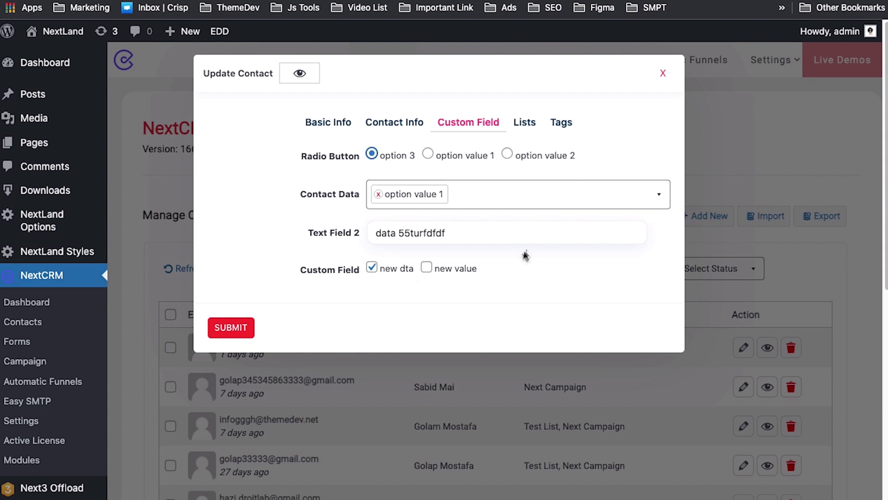
{"action": "left_click", "coordinate": [662, 76]}
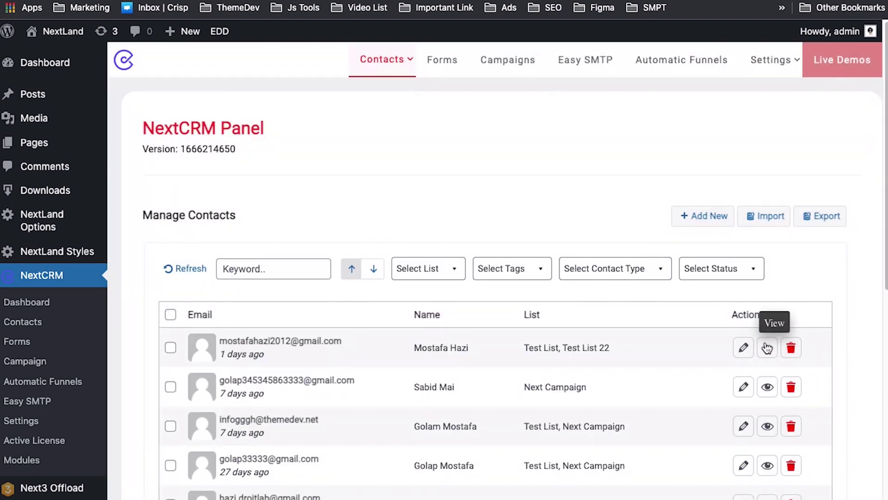
{"action": "left_click", "coordinate": [767, 348]}
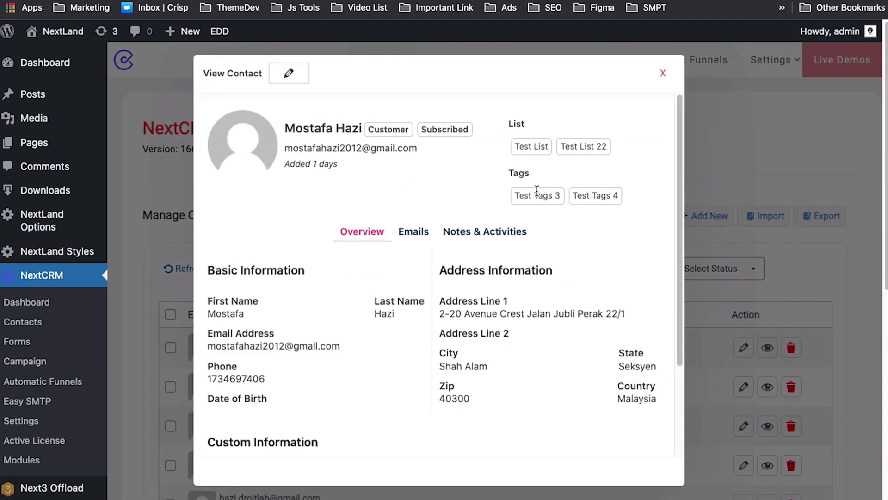
{"action": "scroll", "coordinate": [404, 222], "scroll_direction": "down", "scroll_amount": 1}
{"action": "scroll", "coordinate": [375, 278], "scroll_direction": "down", "scroll_amount": 4}
{"action": "scroll", "coordinate": [399, 333], "scroll_direction": "up", "scroll_amount": 5}
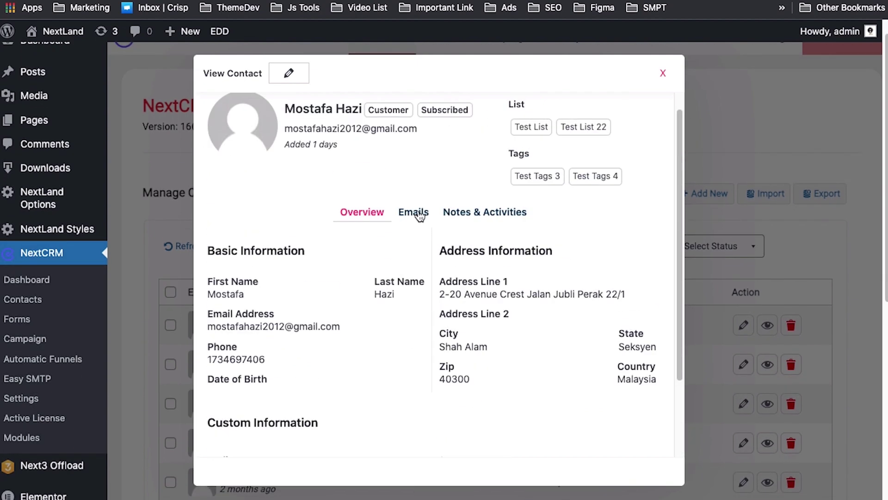
{"action": "left_click", "coordinate": [421, 215]}
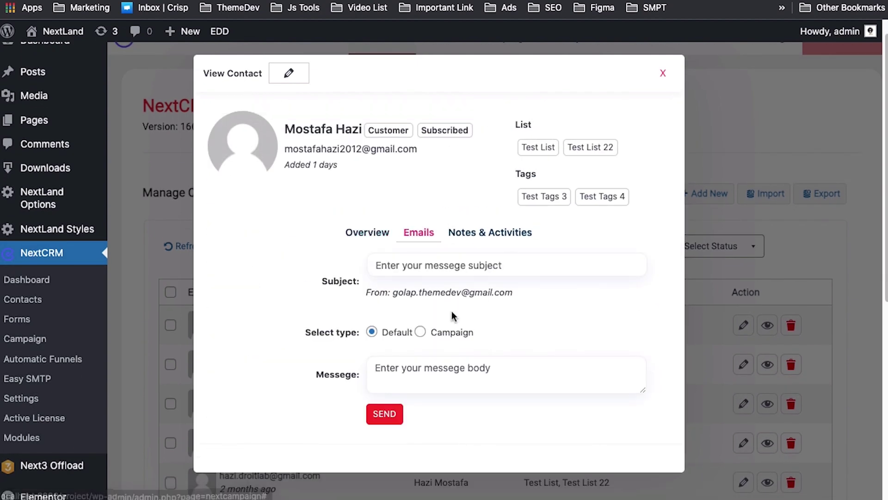
{"action": "left_click", "coordinate": [479, 234]}
{"action": "scroll", "coordinate": [486, 264], "scroll_direction": "down", "scroll_amount": 2}
{"action": "scroll", "coordinate": [499, 284], "scroll_direction": "down", "scroll_amount": 3}
{"action": "scroll", "coordinate": [511, 299], "scroll_direction": "down", "scroll_amount": 3}
{"action": "scroll", "coordinate": [510, 299], "scroll_direction": "down", "scroll_amount": 2}
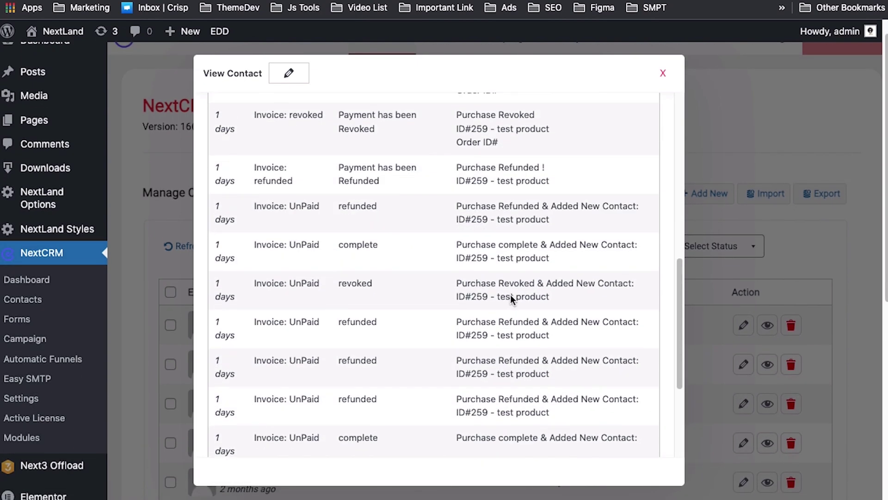
{"action": "scroll", "coordinate": [508, 303], "scroll_direction": "up", "scroll_amount": 8}
{"action": "scroll", "coordinate": [508, 303], "scroll_direction": "up", "scroll_amount": 3}
{"action": "left_click", "coordinate": [361, 232]}
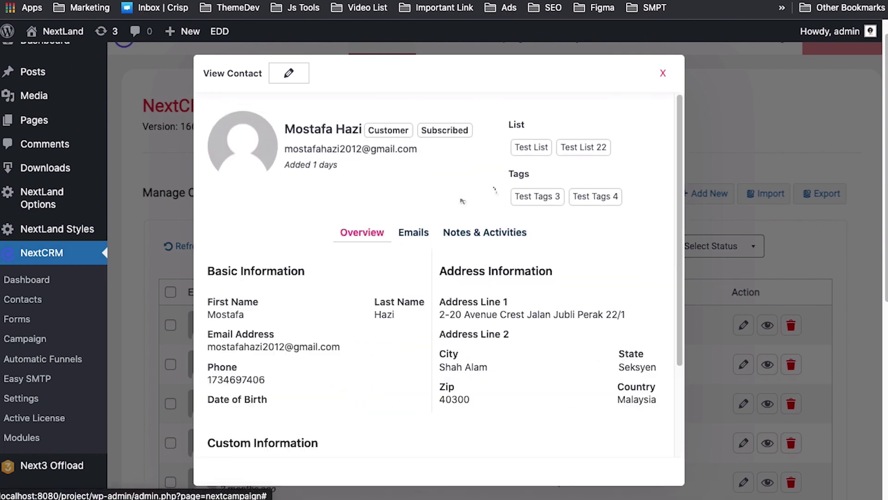
{"action": "left_click", "coordinate": [663, 73]}
{"action": "scroll", "coordinate": [357, 333], "scroll_direction": "down", "scroll_amount": 1}
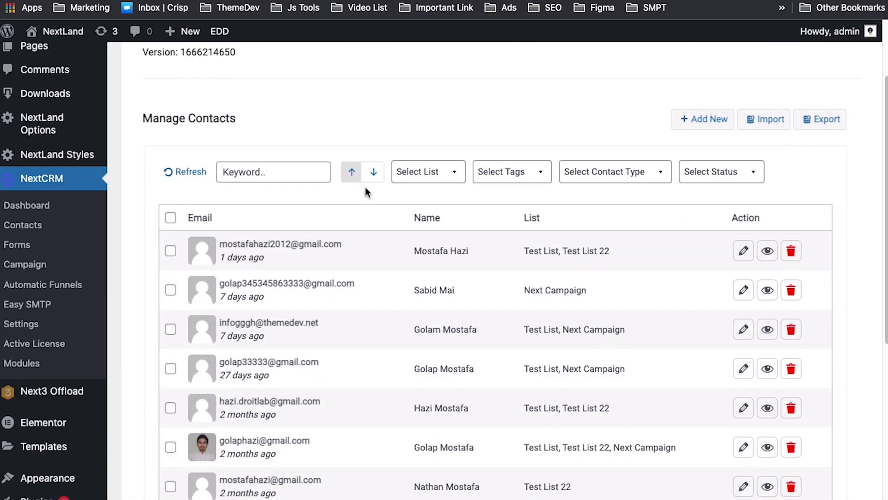
{"action": "left_click", "coordinate": [376, 172]}
{"action": "left_click", "coordinate": [352, 174]}
{"action": "scroll", "coordinate": [501, 284], "scroll_direction": "down", "scroll_amount": 4}
{"action": "scroll", "coordinate": [502, 285], "scroll_direction": "up", "scroll_amount": 6}
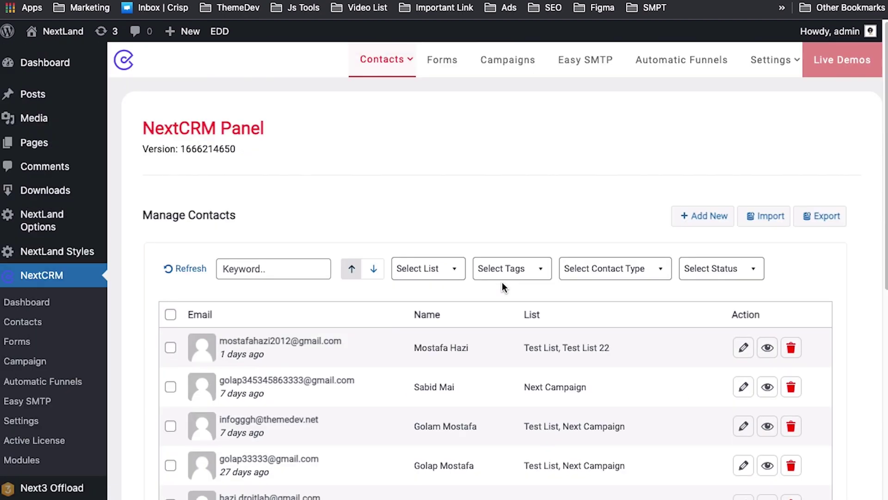
{"action": "left_click", "coordinate": [762, 224]}
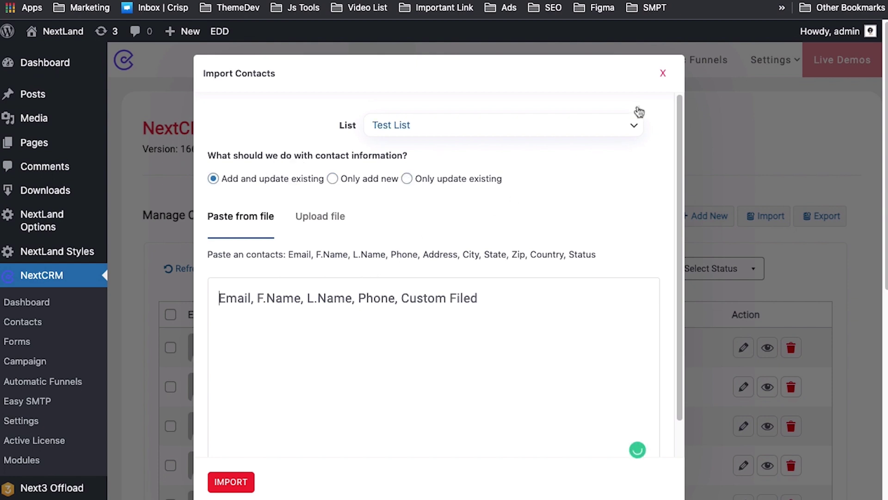
{"action": "left_click", "coordinate": [317, 221]}
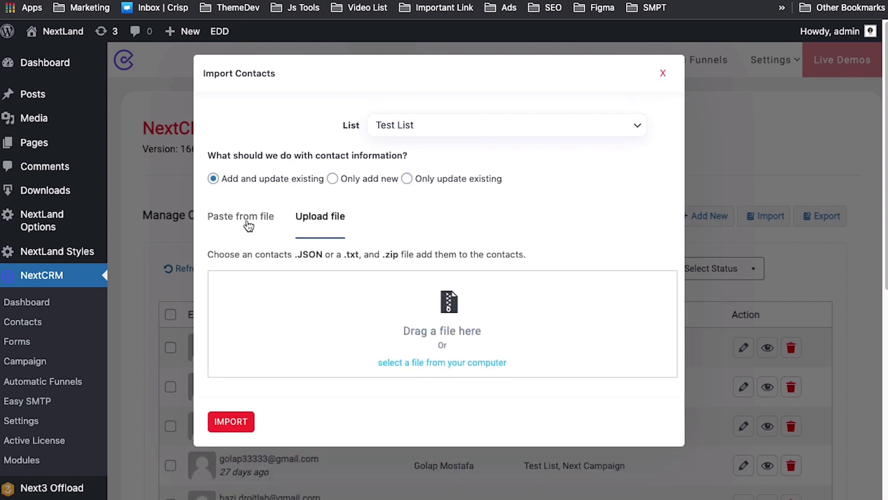
{"action": "left_click", "coordinate": [241, 216]}
{"action": "left_click", "coordinate": [663, 73]}
{"action": "left_click", "coordinate": [826, 219]}
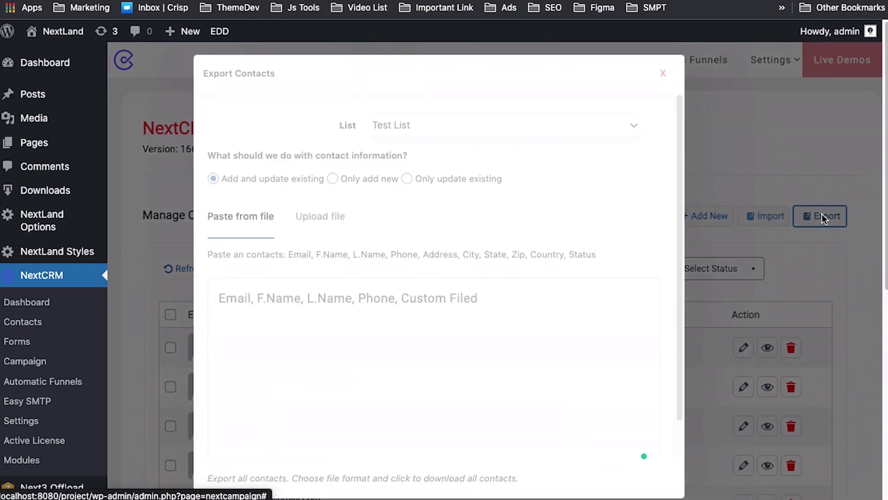
{"action": "left_click", "coordinate": [663, 75]}
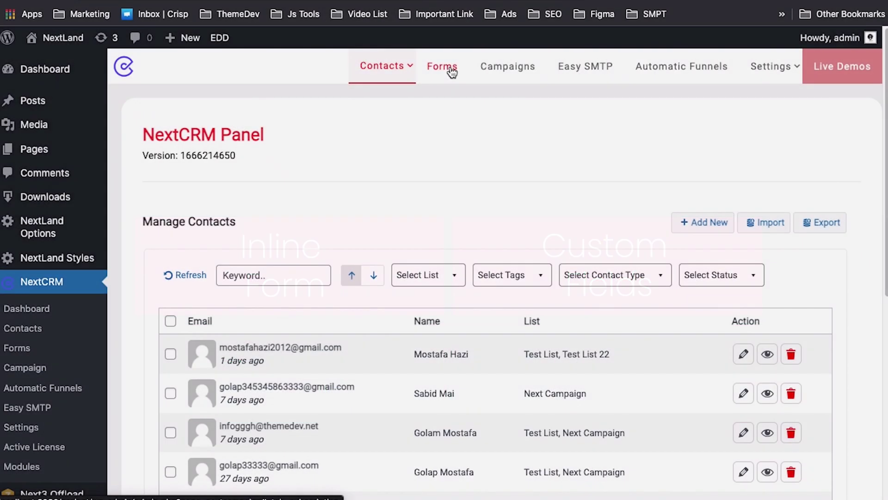
Step: Open the Test form and expand or collapse its Email, Radio Button and First Name fields
{"action": "left_click", "coordinate": [451, 73]}
{"action": "mouse_move", "coordinate": [611, 387]}
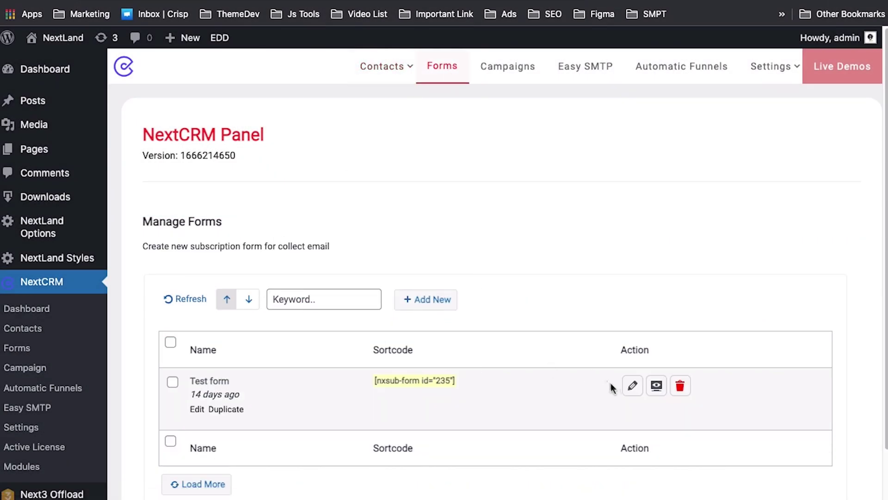
{"action": "left_click", "coordinate": [633, 387]}
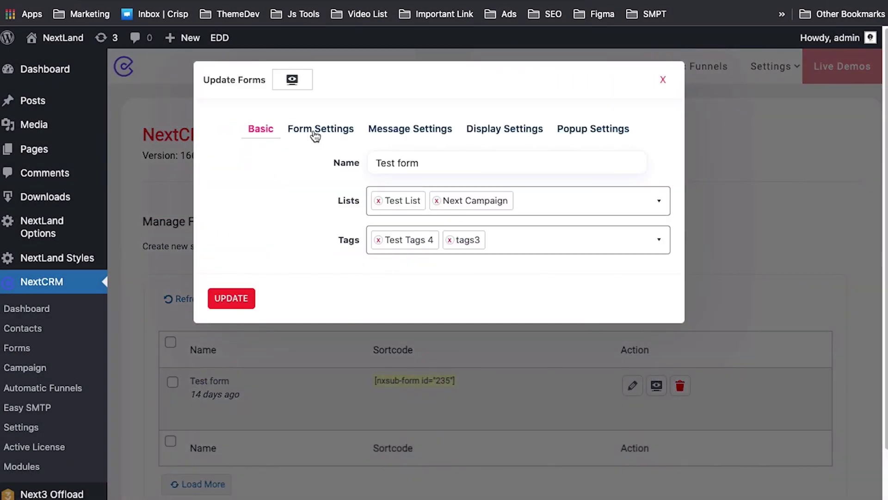
{"action": "left_click", "coordinate": [315, 132]}
{"action": "left_click", "coordinate": [305, 160]}
{"action": "scroll", "coordinate": [288, 292], "scroll_direction": "down", "scroll_amount": 2}
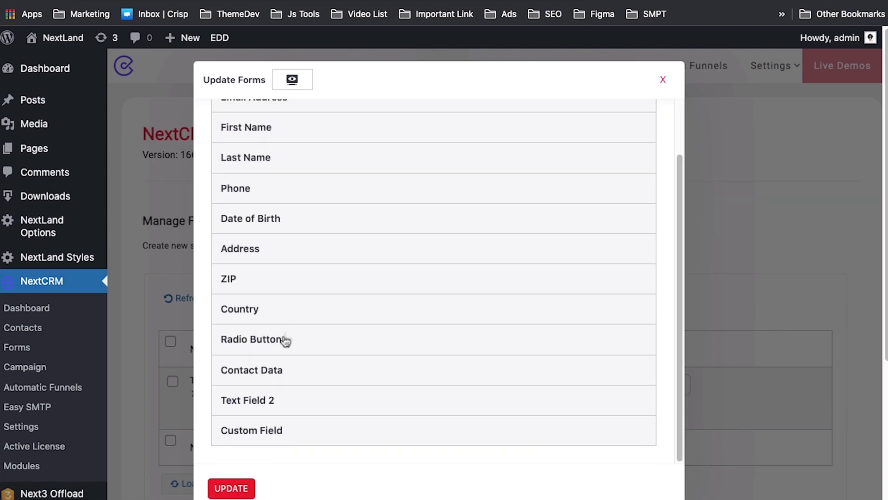
{"action": "left_click", "coordinate": [250, 348]}
{"action": "double_click", "coordinate": [251, 348]}
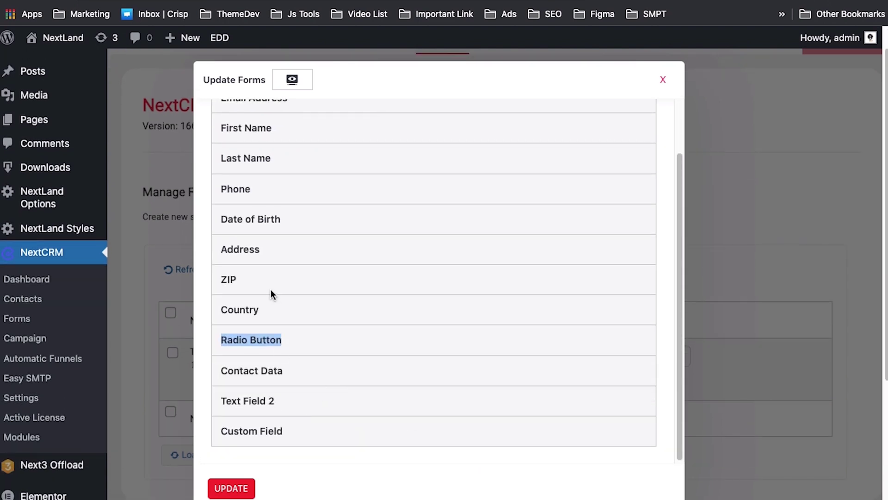
{"action": "scroll", "coordinate": [271, 295], "scroll_direction": "up", "scroll_amount": 3}
{"action": "left_click", "coordinate": [257, 191]}
Step: Review the Test form's message, display and popup settings, enabling the popup
{"action": "left_click", "coordinate": [408, 129]}
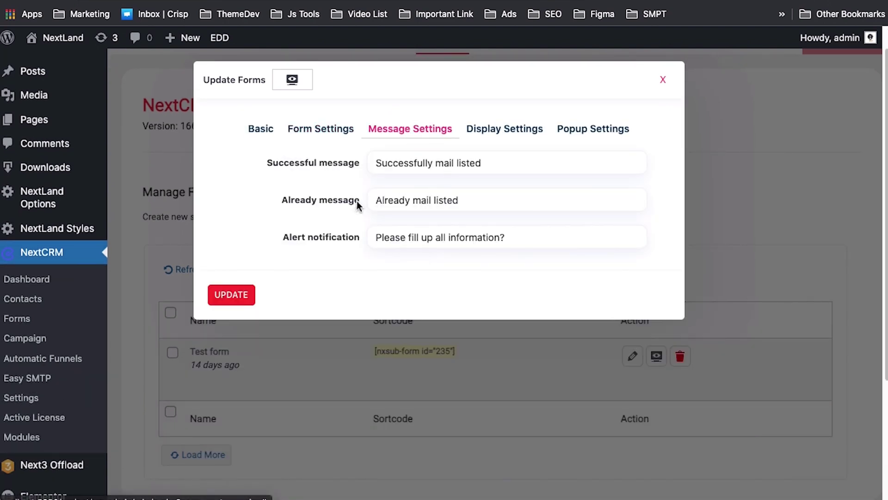
{"action": "left_click", "coordinate": [504, 128]}
{"action": "left_click", "coordinate": [596, 130]}
{"action": "left_click", "coordinate": [371, 163]}
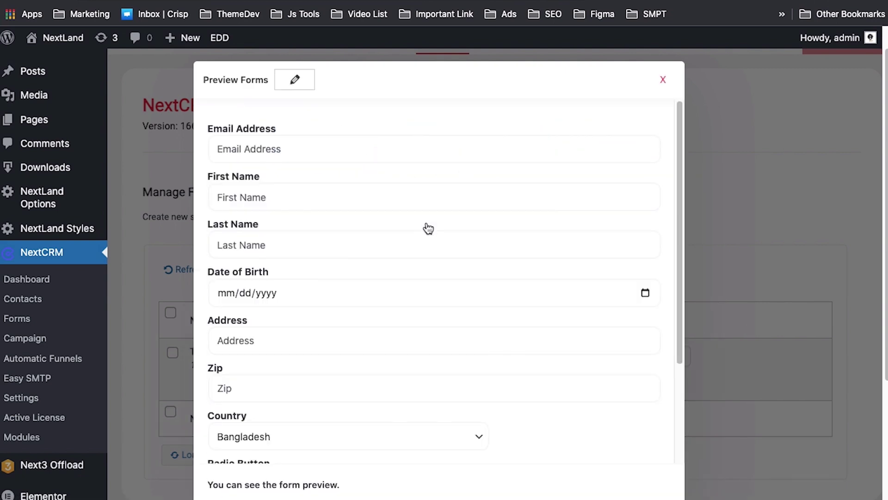
{"action": "scroll", "coordinate": [268, 230], "scroll_direction": "down", "scroll_amount": 1}
{"action": "scroll", "coordinate": [285, 265], "scroll_direction": "down", "scroll_amount": 2}
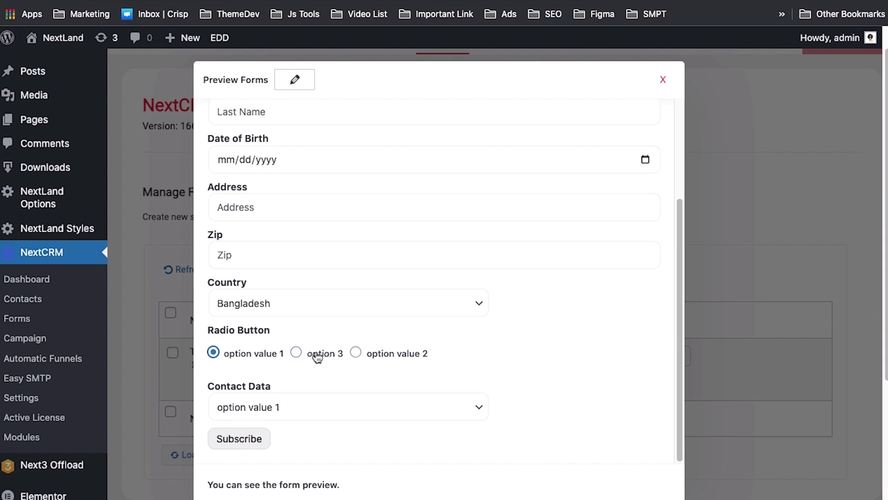
{"action": "scroll", "coordinate": [313, 280], "scroll_direction": "up", "scroll_amount": 1}
{"action": "scroll", "coordinate": [291, 208], "scroll_direction": "up", "scroll_amount": 4}
Step: Reopen the Test form's fields, expanding Text Field 2 and keeping Contact Data enabled
{"action": "left_click", "coordinate": [291, 91]}
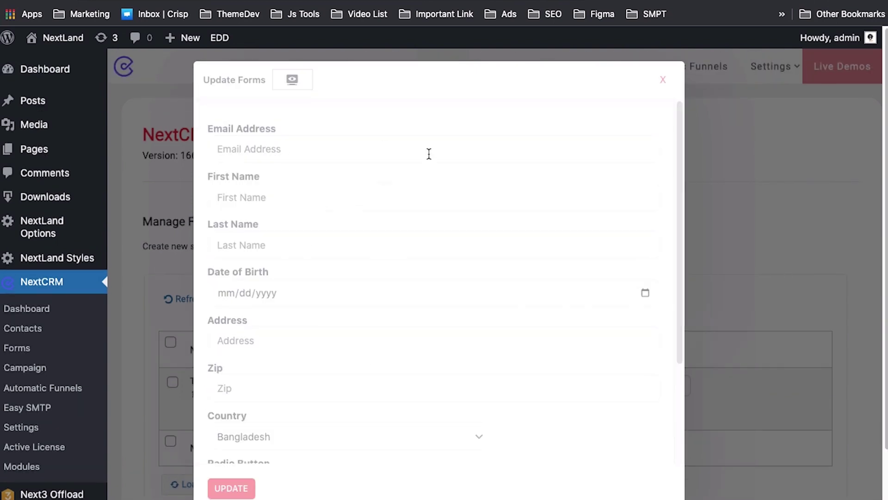
{"action": "left_click", "coordinate": [324, 135]}
{"action": "left_click", "coordinate": [275, 168]}
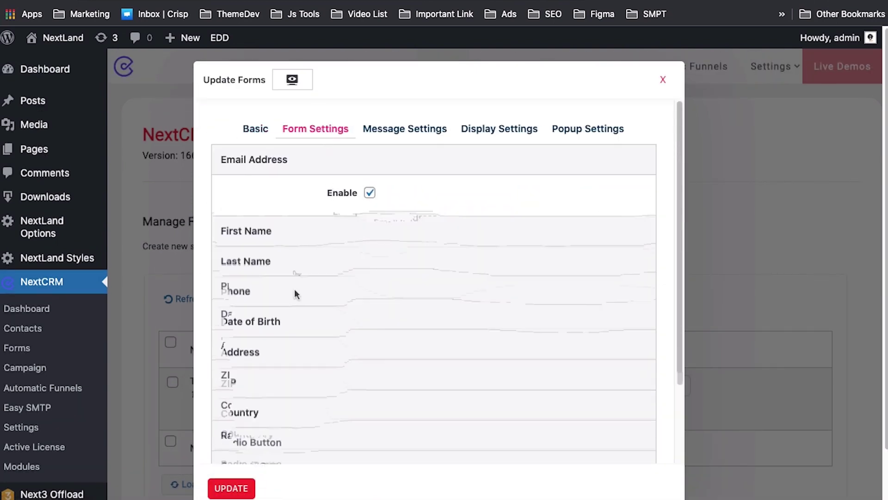
{"action": "scroll", "coordinate": [298, 291], "scroll_direction": "down", "scroll_amount": 2}
{"action": "left_click", "coordinate": [280, 394]}
{"action": "scroll", "coordinate": [290, 306], "scroll_direction": "down", "scroll_amount": 2}
{"action": "left_click", "coordinate": [278, 288]}
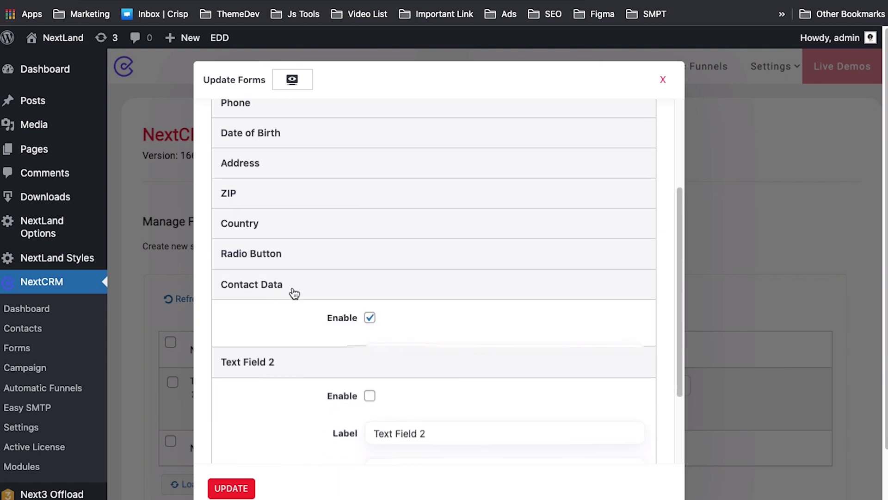
{"action": "left_click", "coordinate": [369, 318]}
Step: Adjust the Radio Button field's options, update the form, and preview it
{"action": "left_click", "coordinate": [251, 256]}
{"action": "left_click", "coordinate": [370, 287]}
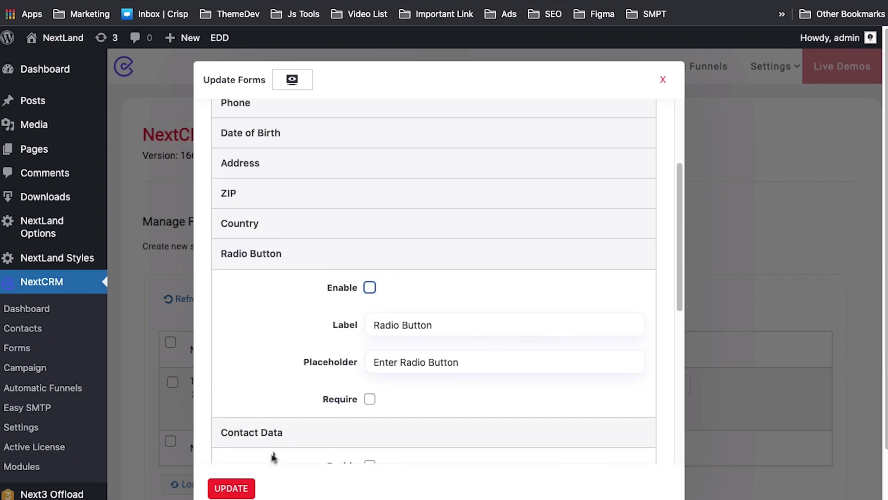
{"action": "left_click", "coordinate": [234, 488]}
{"action": "left_click", "coordinate": [324, 81]}
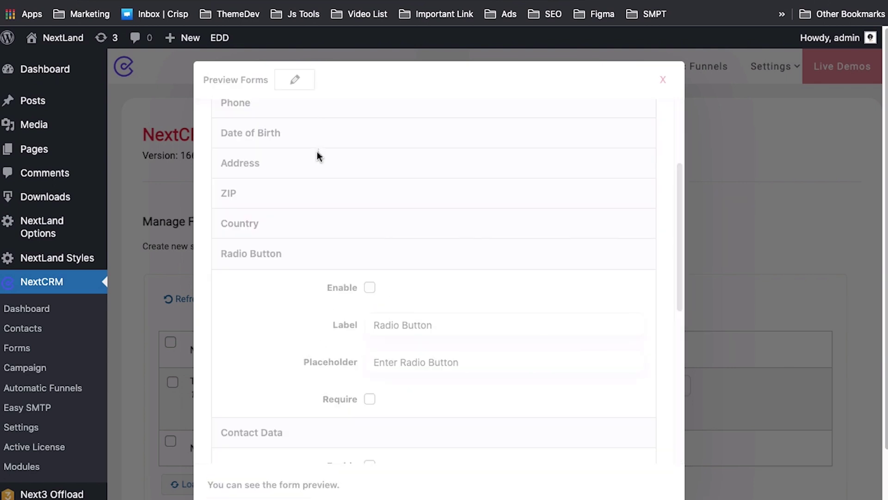
{"action": "scroll", "coordinate": [220, 411], "scroll_direction": "down", "scroll_amount": 3}
{"action": "scroll", "coordinate": [264, 310], "scroll_direction": "up", "scroll_amount": 1}
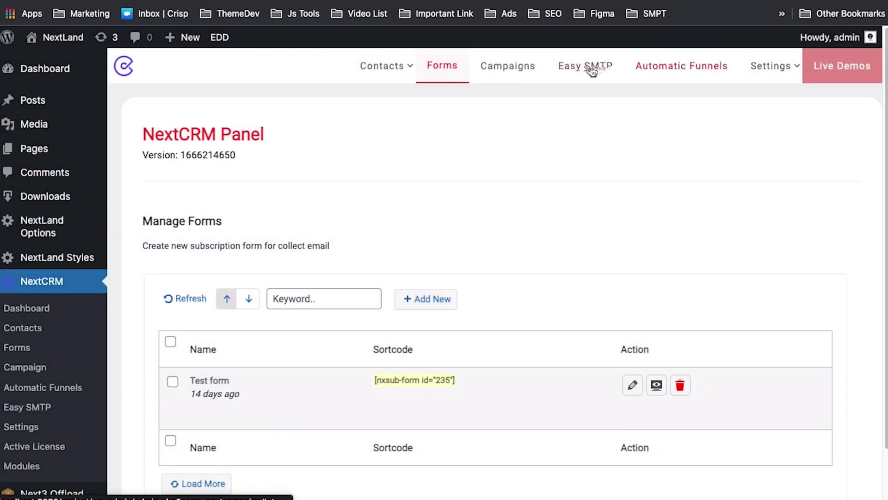
Step: Open Test Campaign and review its editor type, content, lists, sender and schedule
{"action": "left_click", "coordinate": [515, 72]}
{"action": "scroll", "coordinate": [718, 382], "scroll_direction": "down", "scroll_amount": 1}
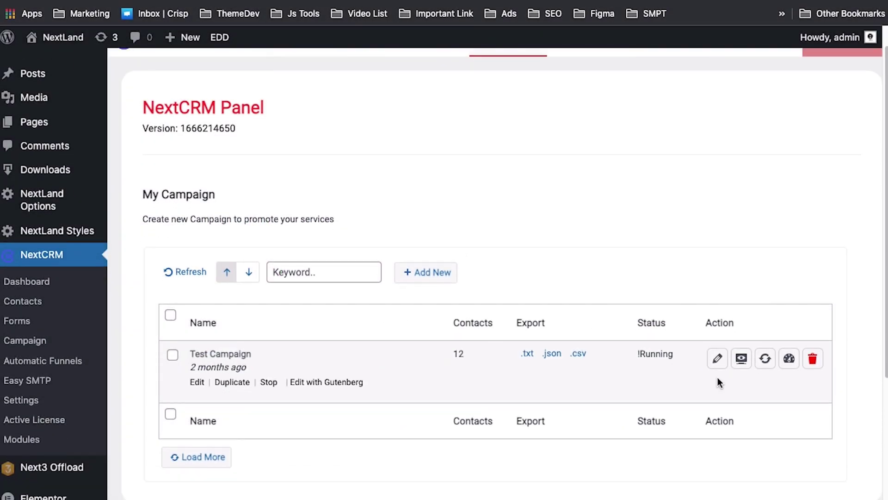
{"action": "left_click", "coordinate": [715, 363]}
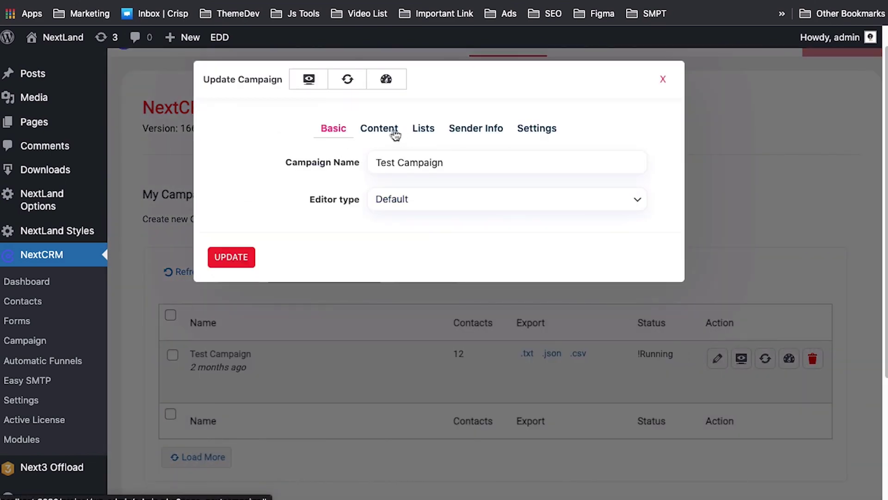
{"action": "left_click", "coordinate": [393, 203]}
{"action": "left_click", "coordinate": [380, 129]}
{"action": "left_click", "coordinate": [421, 129]}
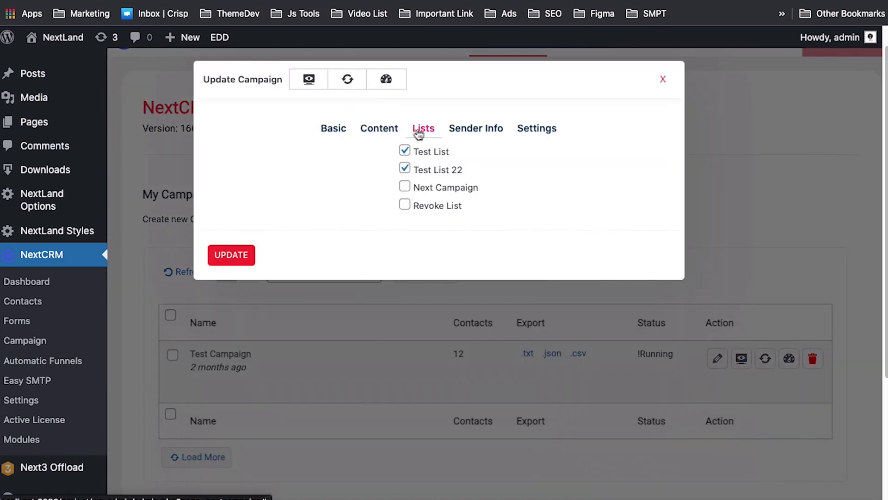
{"action": "left_click", "coordinate": [466, 134]}
{"action": "left_click", "coordinate": [531, 132]}
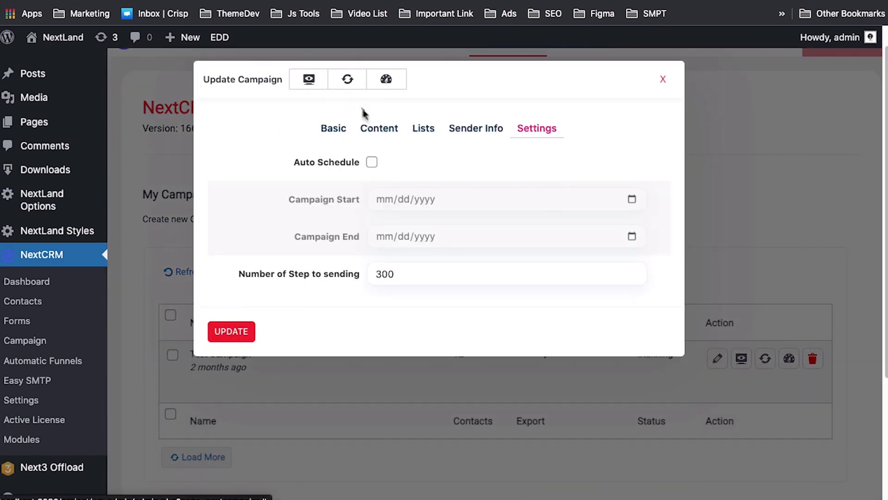
Step: Preview Test Campaign, check its Send and Test Send options, then close the window
{"action": "left_click", "coordinate": [311, 80]}
{"action": "left_click", "coordinate": [349, 80]}
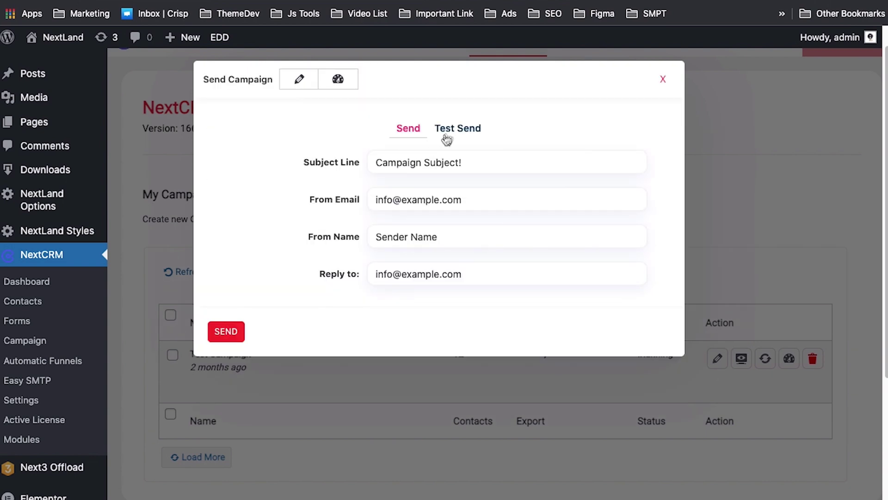
{"action": "left_click", "coordinate": [447, 135]}
{"action": "left_click", "coordinate": [415, 134]}
{"action": "left_click", "coordinate": [663, 78]}
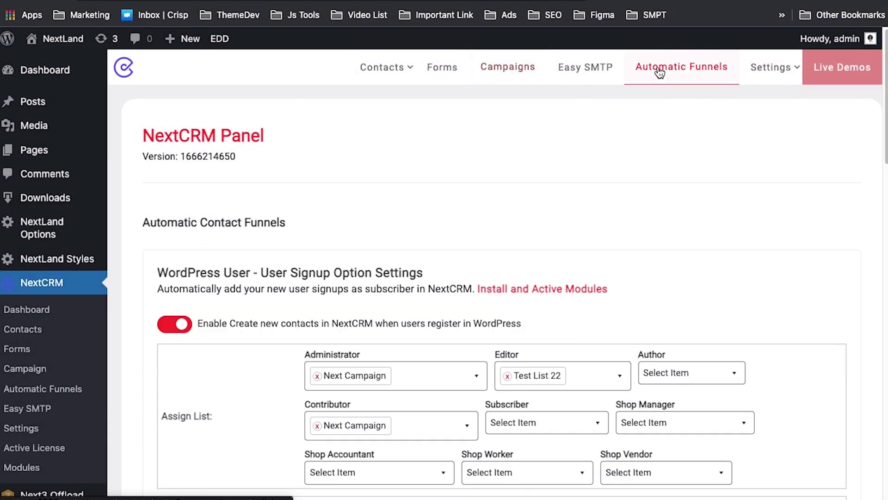
Step: Toggle contact creation for new WordPress signups off and back on
{"action": "left_click", "coordinate": [173, 324]}
{"action": "scroll", "coordinate": [243, 316], "scroll_direction": "down", "scroll_amount": 1}
{"action": "left_click", "coordinate": [174, 254]}
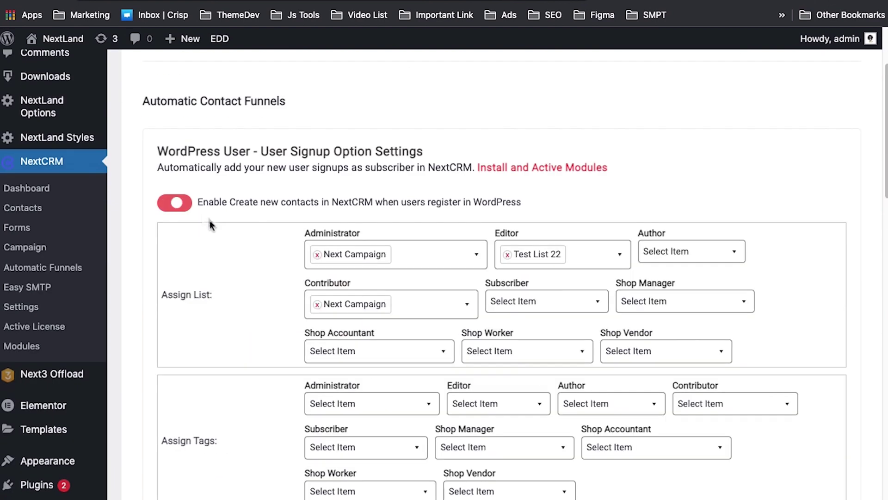
{"action": "scroll", "coordinate": [406, 156], "scroll_direction": "down", "scroll_amount": 3}
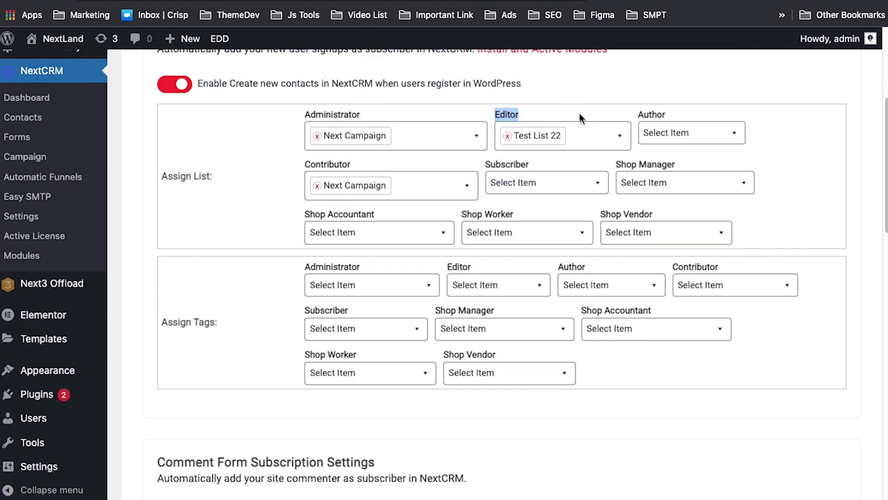
{"action": "left_click", "coordinate": [501, 167]}
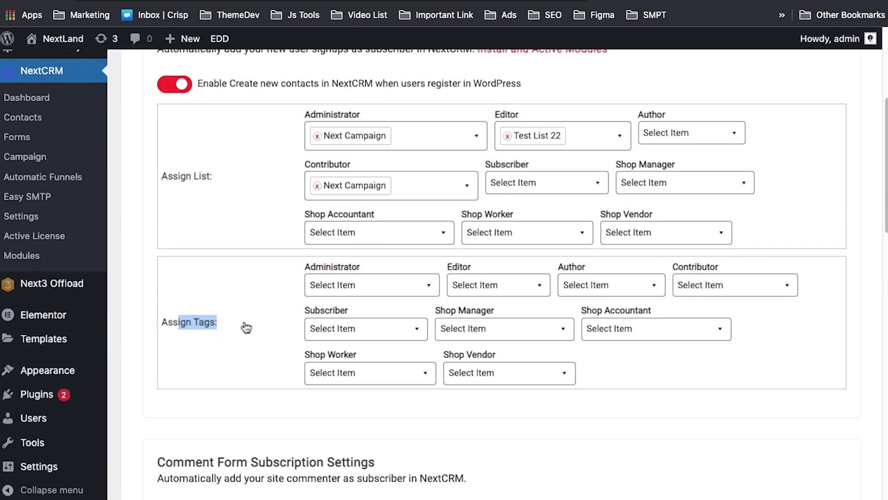
{"action": "scroll", "coordinate": [246, 328], "scroll_direction": "down", "scroll_amount": 2}
{"action": "scroll", "coordinate": [236, 313], "scroll_direction": "down", "scroll_amount": 1}
{"action": "scroll", "coordinate": [225, 299], "scroll_direction": "down", "scroll_amount": 2}
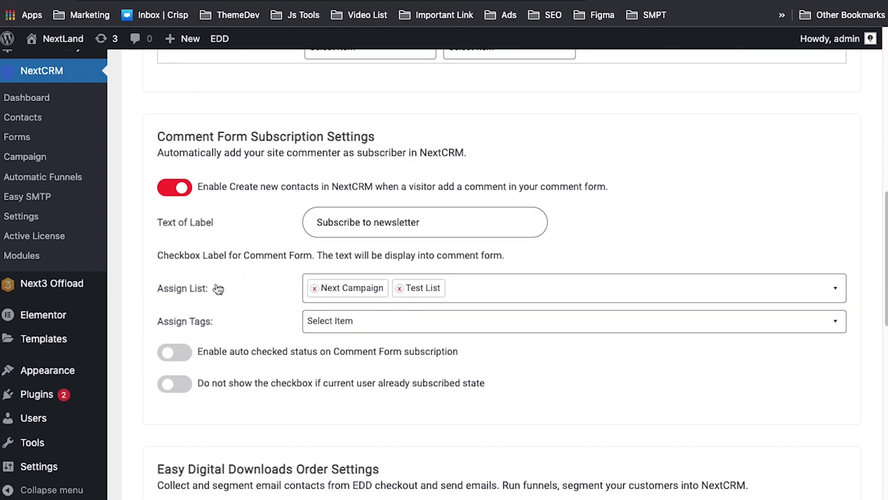
Step: Assign the 'new tags' and 'Test Tags 4' tags to comment form subscribers
{"action": "left_click", "coordinate": [376, 324]}
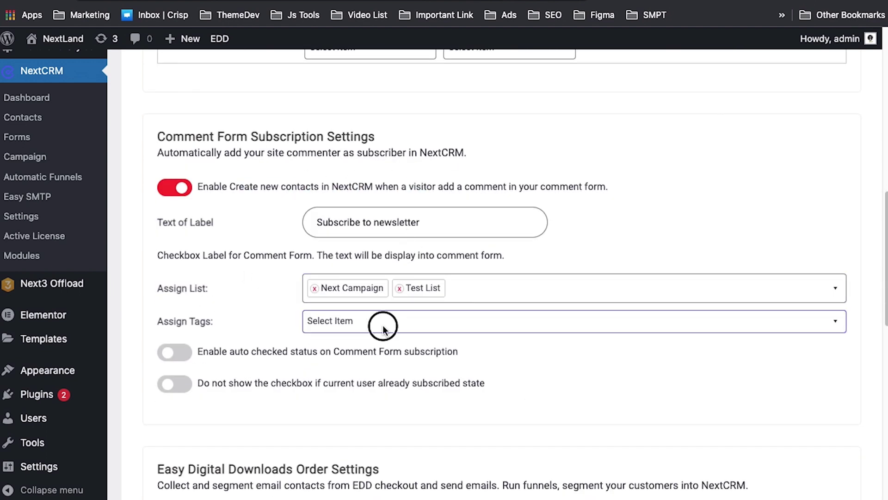
{"action": "left_click", "coordinate": [353, 365]}
{"action": "left_click", "coordinate": [363, 391]}
{"action": "scroll", "coordinate": [204, 315], "scroll_direction": "down", "scroll_amount": 1}
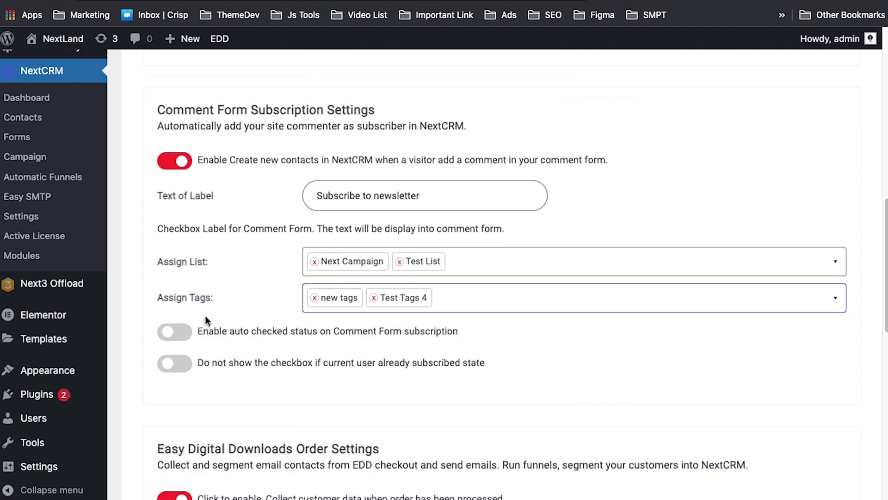
Step: Try the auto-check and hide-checkbox options, toggle EDD order data collection, and open a download's list/tag mapping
{"action": "left_click", "coordinate": [174, 331]}
{"action": "left_click", "coordinate": [182, 363]}
{"action": "scroll", "coordinate": [299, 382], "scroll_direction": "down", "scroll_amount": 5}
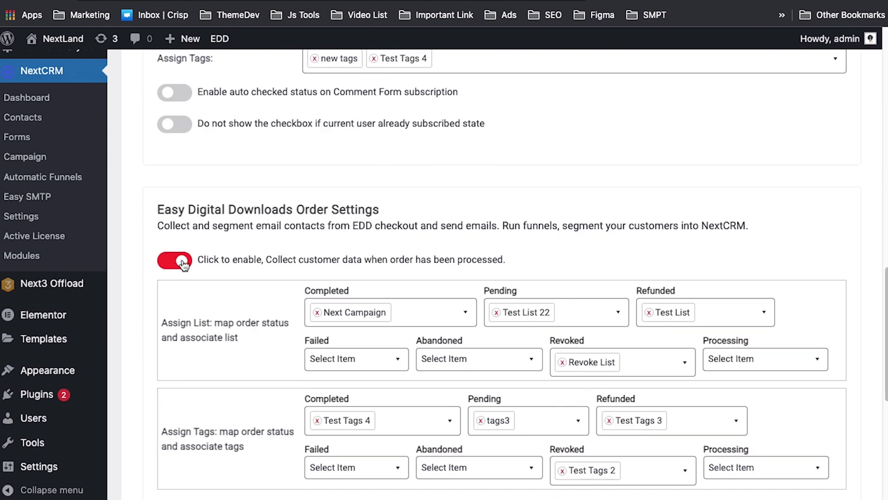
{"action": "left_click", "coordinate": [174, 259]}
{"action": "scroll", "coordinate": [350, 284], "scroll_direction": "down", "scroll_amount": 1}
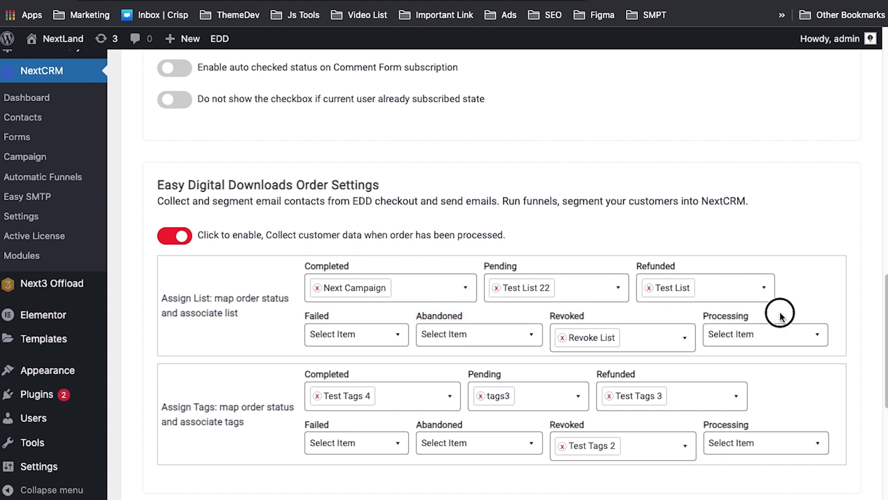
{"action": "scroll", "coordinate": [307, 366], "scroll_direction": "down", "scroll_amount": 1}
{"action": "left_click_drag", "start_coordinate": [158, 156], "coordinate": [379, 156]}
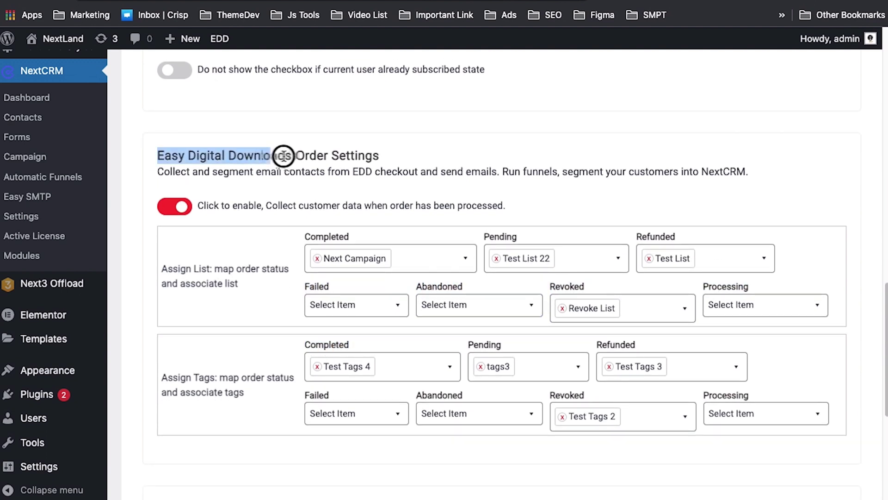
{"action": "scroll", "coordinate": [340, 287], "scroll_direction": "down", "scroll_amount": 3}
{"action": "scroll", "coordinate": [276, 358], "scroll_direction": "up", "scroll_amount": 3}
{"action": "left_click", "coordinate": [422, 182]}
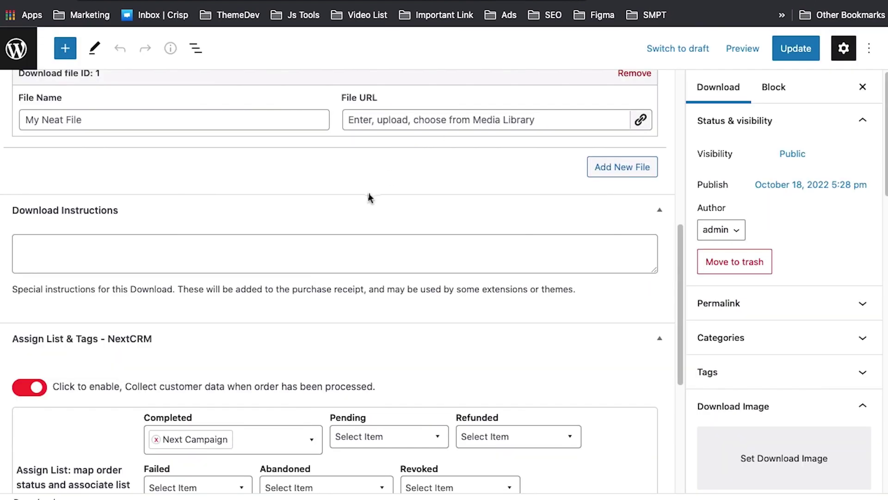
{"action": "scroll", "coordinate": [369, 197], "scroll_direction": "up", "scroll_amount": 5}
{"action": "left_click_drag", "start_coordinate": [40, 138], "coordinate": [185, 139]}
{"action": "left_click", "coordinate": [215, 157]}
{"action": "scroll", "coordinate": [283, 242], "scroll_direction": "down", "scroll_amount": 4}
{"action": "scroll", "coordinate": [283, 238], "scroll_direction": "down", "scroll_amount": 8}
{"action": "scroll", "coordinate": [283, 238], "scroll_direction": "down", "scroll_amount": 3}
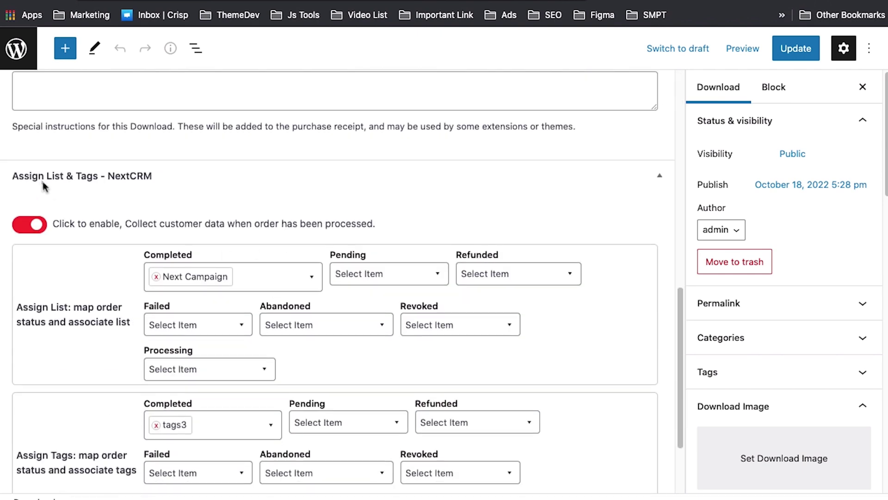
{"action": "left_click", "coordinate": [31, 227]}
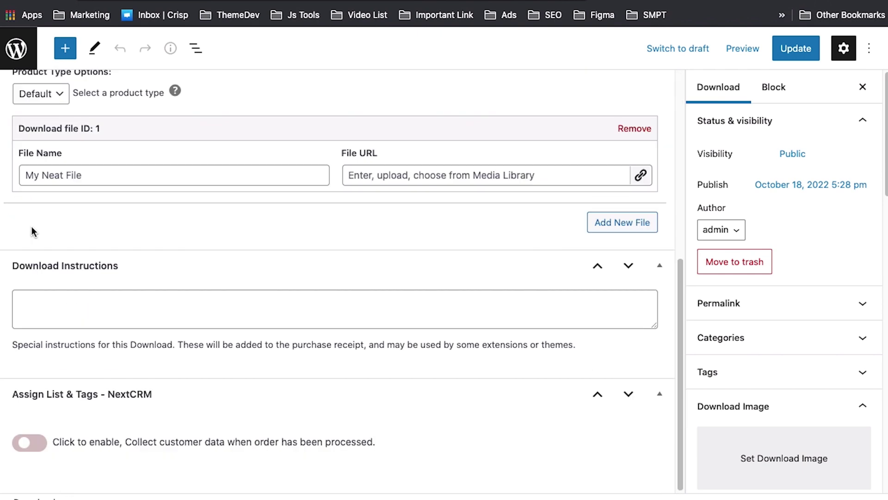
{"action": "left_click", "coordinate": [29, 442]}
{"action": "scroll", "coordinate": [222, 396], "scroll_direction": "down", "scroll_amount": 4}
{"action": "scroll", "coordinate": [224, 363], "scroll_direction": "down", "scroll_amount": 1}
{"action": "scroll", "coordinate": [436, 290], "scroll_direction": "up", "scroll_amount": 5}
{"action": "scroll", "coordinate": [807, 326], "scroll_direction": "up", "scroll_amount": 5}
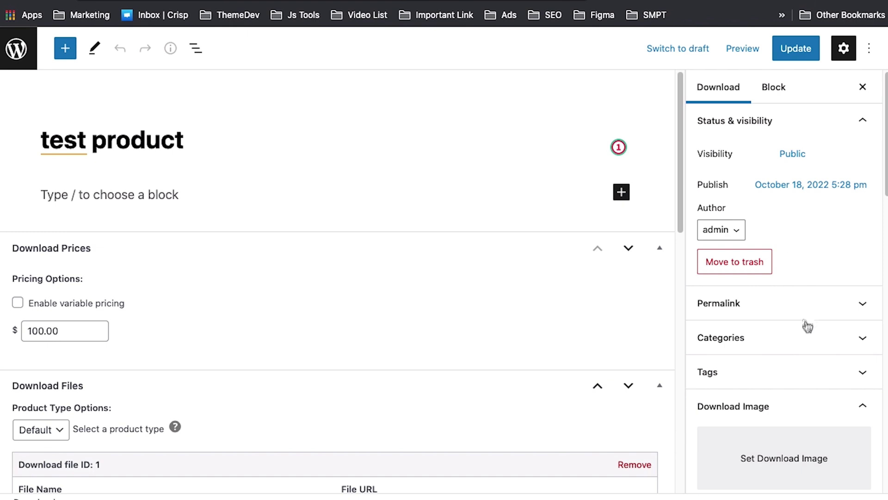